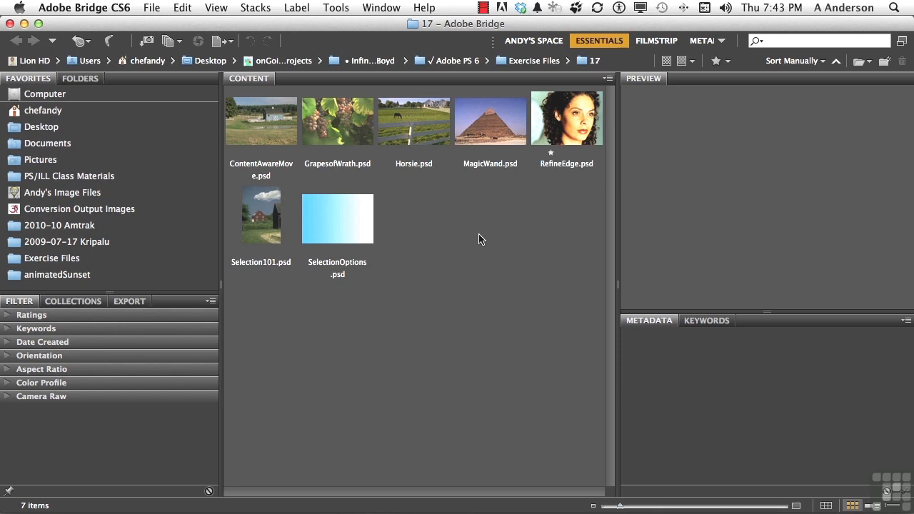
Step: Open Horsie.psd in Photoshop and compare its Red, Green and Blue channels one at a time
double_click(409, 128)
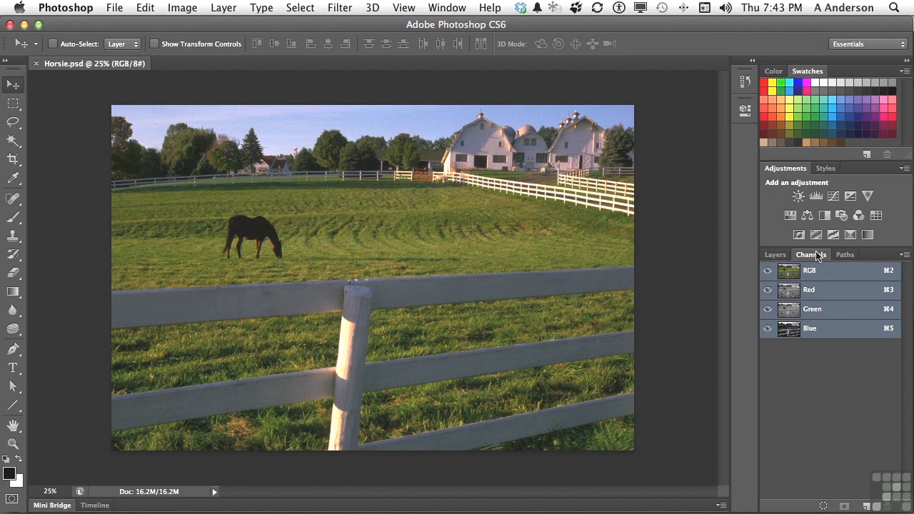
click(814, 293)
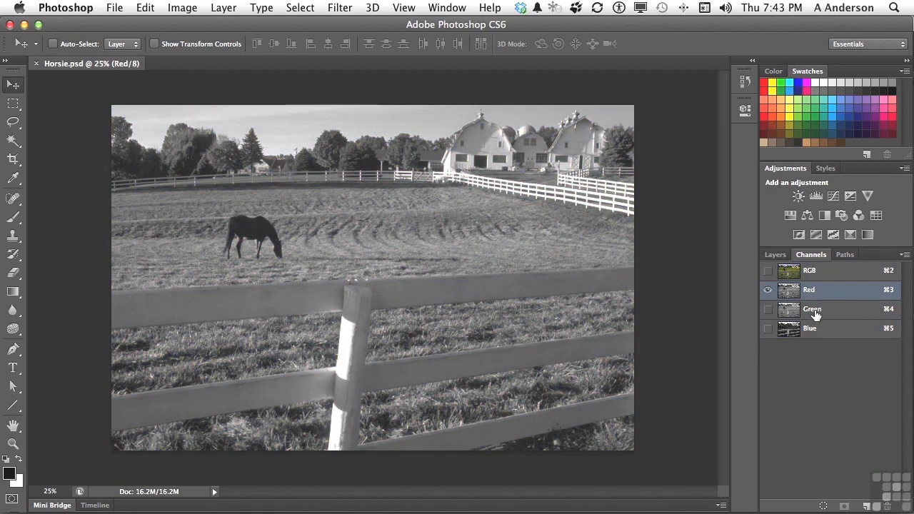
click(816, 311)
click(815, 329)
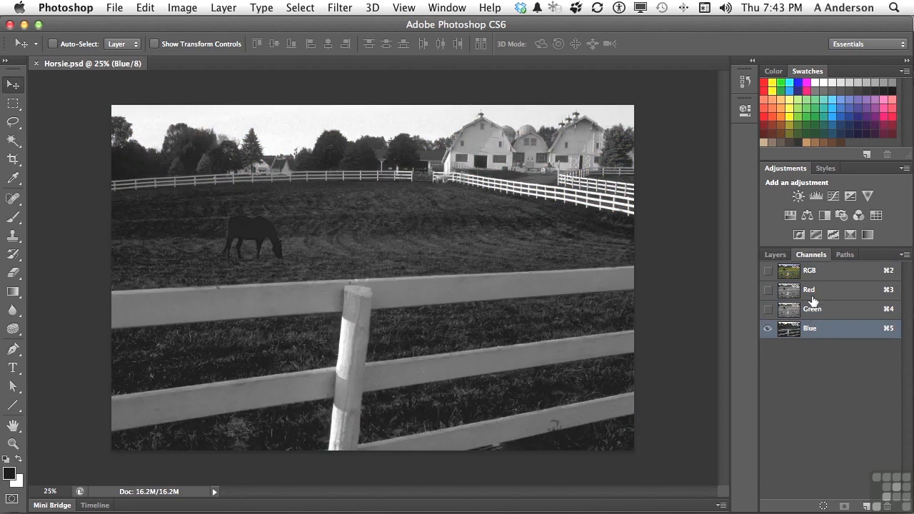
click(812, 295)
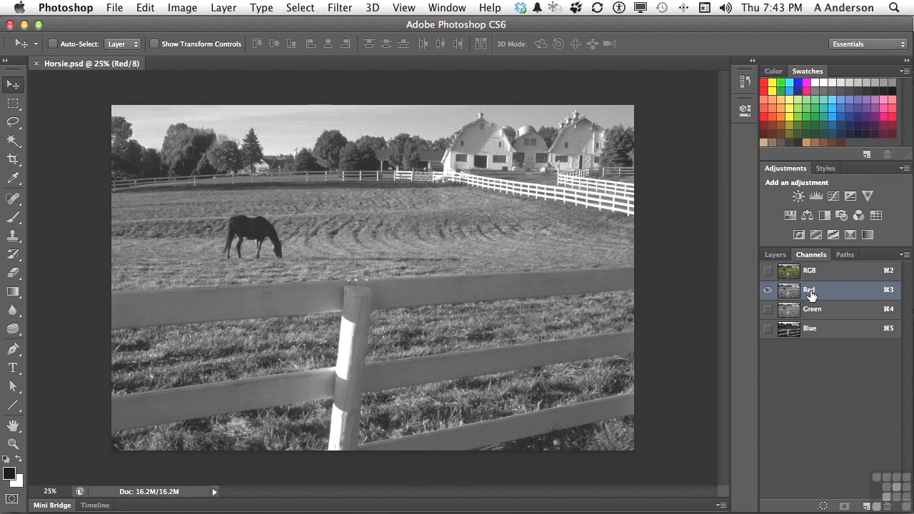
click(811, 311)
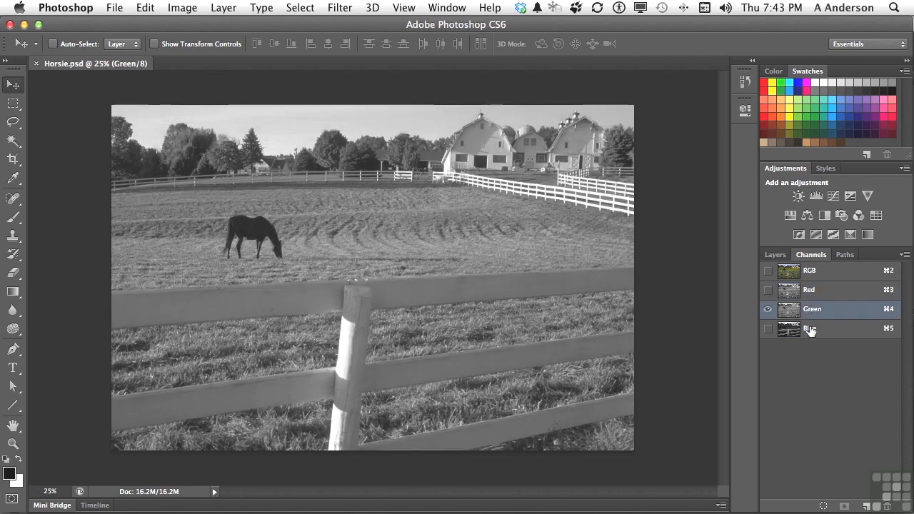
click(811, 330)
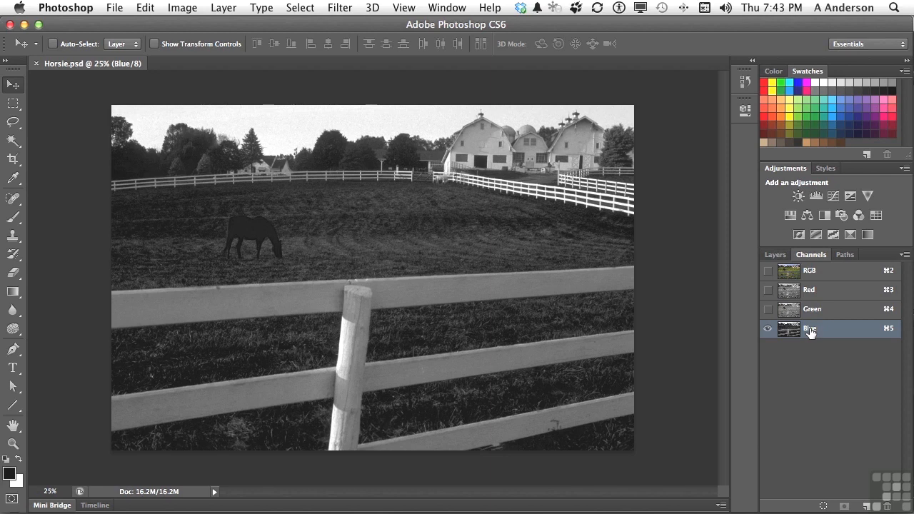
Step: Duplicate the Blue channel and apply a Threshold adjustment at level 133 to the copy
drag(810, 330, 869, 507)
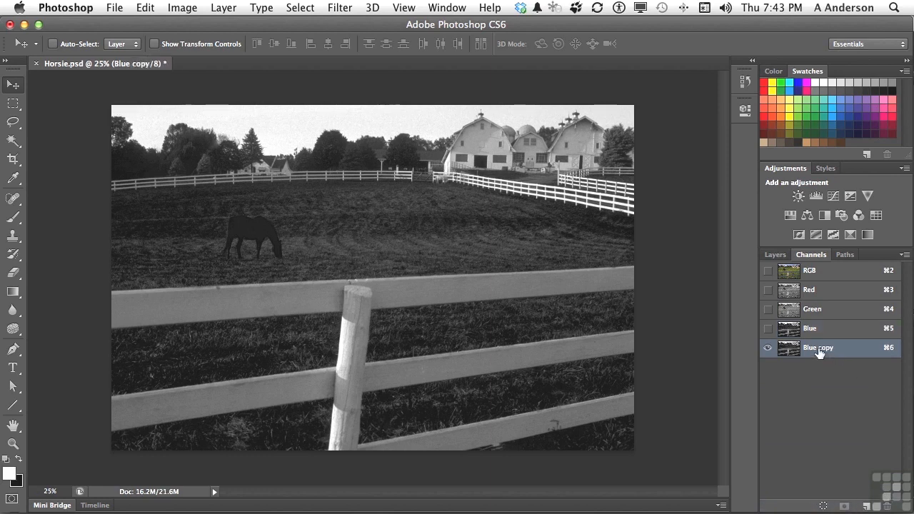
click(181, 7)
mouse_move(191, 55)
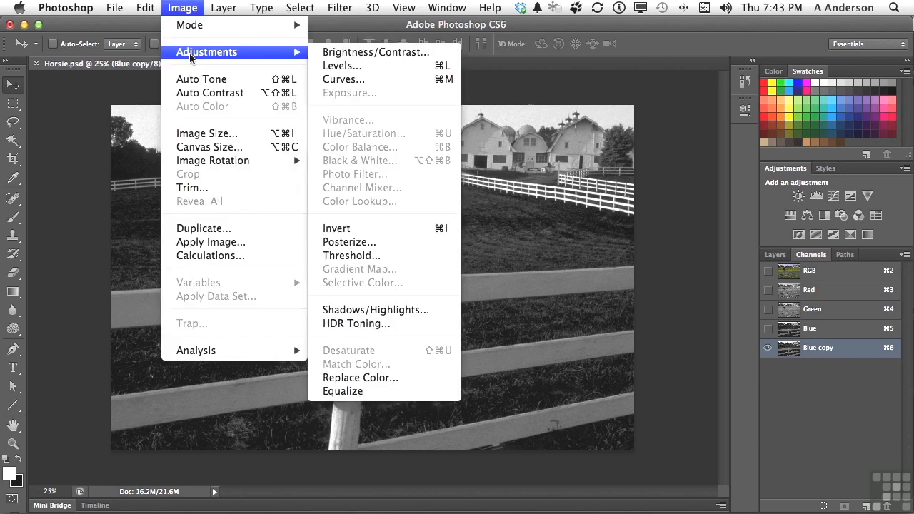
click(377, 255)
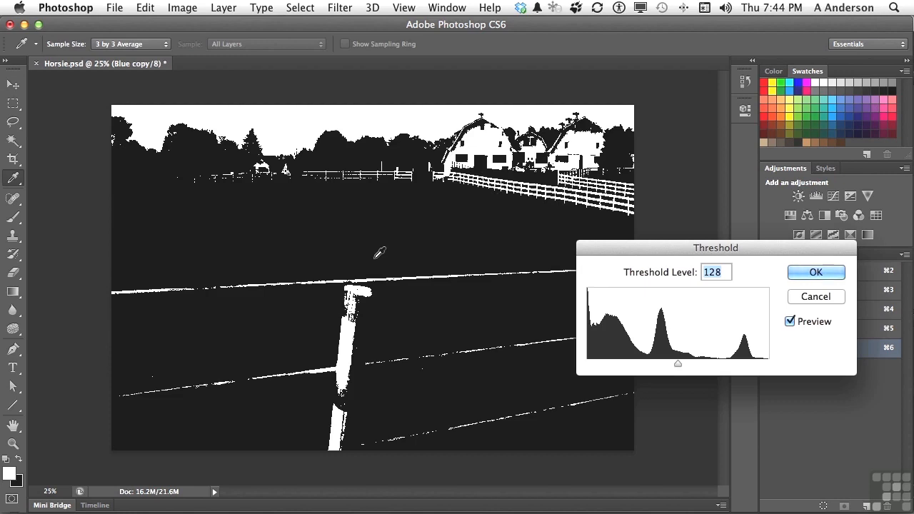
mouse_move(678, 365)
mouse_down()
mouse_move(655, 368)
mouse_move(681, 368)
mouse_up()
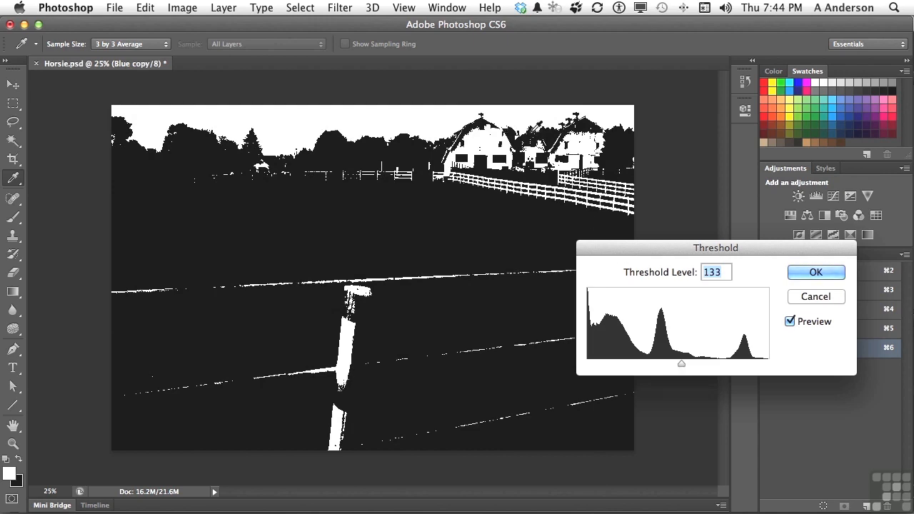
click(816, 273)
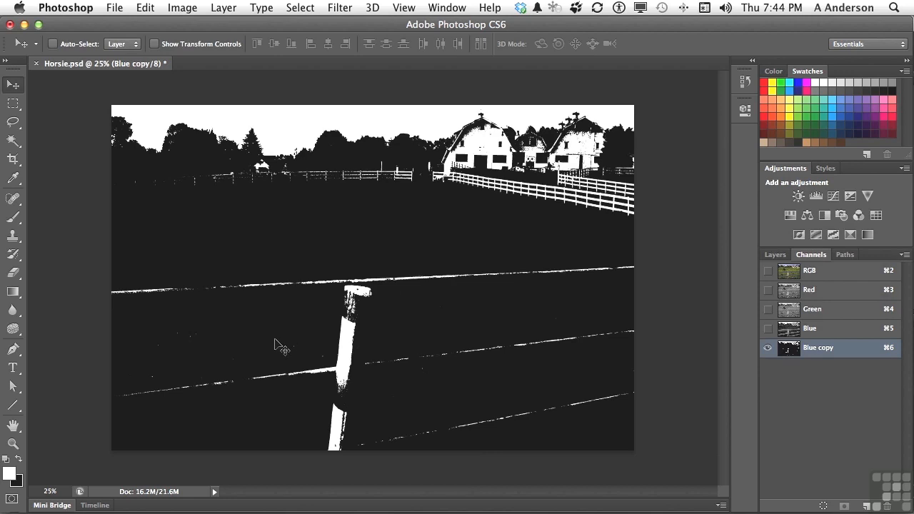
Step: Paint everything below the skyline solid black in the Blue copy channel with the Brush, covering the fences, post and barns
key(x)
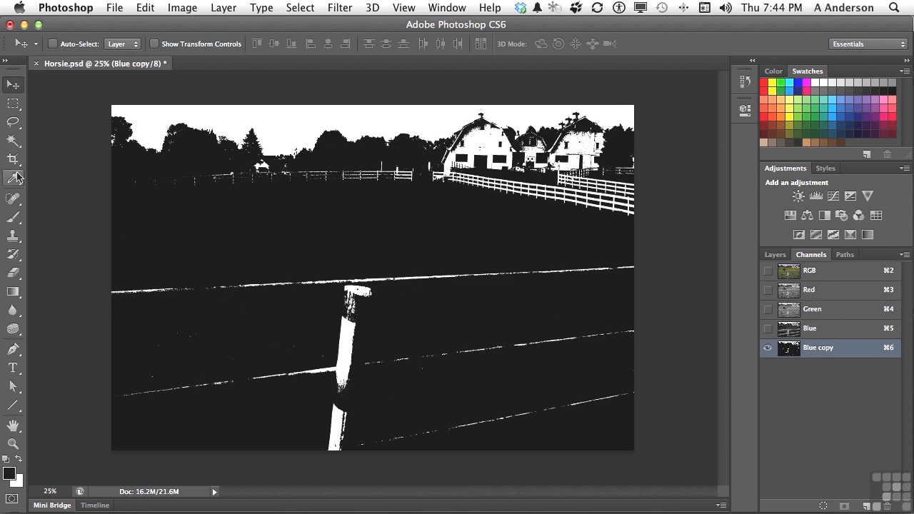
click(13, 217)
mouse_move(138, 186)
mouse_down()
mouse_move(255, 186)
mouse_move(263, 167)
mouse_move(242, 171)
mouse_move(325, 181)
mouse_move(270, 181)
mouse_move(404, 177)
mouse_move(404, 168)
mouse_move(481, 196)
mouse_move(532, 186)
mouse_up()
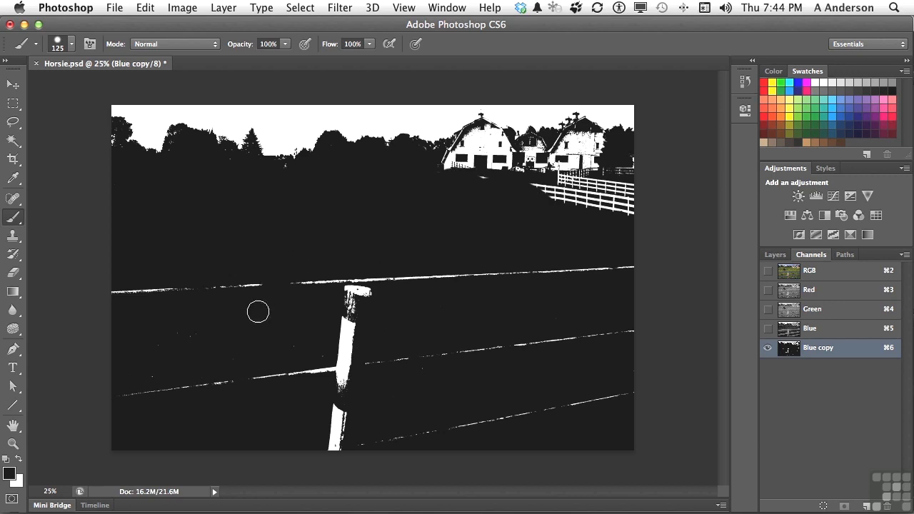
key(bracketright)
key(bracketright)
key(bracketright)
key(bracketright)
mouse_move(252, 312)
mouse_down()
mouse_move(180, 301)
mouse_move(159, 286)
mouse_move(88, 297)
mouse_move(209, 341)
mouse_move(137, 391)
mouse_move(380, 434)
mouse_move(364, 449)
mouse_move(432, 444)
mouse_move(498, 419)
mouse_move(680, 410)
mouse_move(417, 351)
mouse_move(654, 360)
mouse_move(594, 320)
mouse_move(631, 332)
mouse_move(643, 287)
mouse_move(605, 267)
mouse_move(500, 254)
mouse_move(318, 269)
mouse_move(228, 289)
mouse_move(328, 286)
mouse_move(352, 292)
mouse_move(359, 321)
mouse_move(362, 314)
mouse_move(347, 359)
mouse_move(194, 385)
mouse_move(350, 361)
mouse_move(243, 359)
mouse_move(454, 210)
mouse_move(325, 184)
mouse_move(267, 187)
mouse_move(477, 182)
mouse_move(487, 164)
mouse_move(481, 145)
mouse_move(457, 175)
mouse_move(492, 157)
mouse_move(512, 189)
mouse_move(583, 193)
mouse_move(654, 215)
mouse_move(591, 182)
mouse_move(617, 167)
mouse_move(619, 182)
mouse_move(561, 174)
mouse_move(536, 151)
mouse_move(581, 157)
mouse_up()
key(bracketleft)
key(bracketleft)
key(bracketleft)
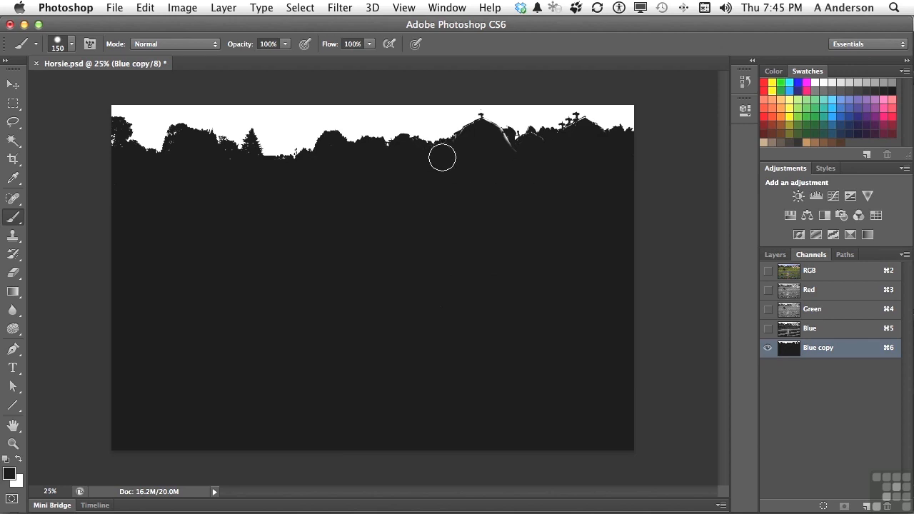
mouse_move(487, 147)
mouse_down()
mouse_move(498, 140)
mouse_move(500, 153)
mouse_move(516, 155)
mouse_move(535, 144)
mouse_up()
Step: Mask the sky out of the Background layer in the RGB composite, using the inverse of the Blue copy channel's selection
click(812, 272)
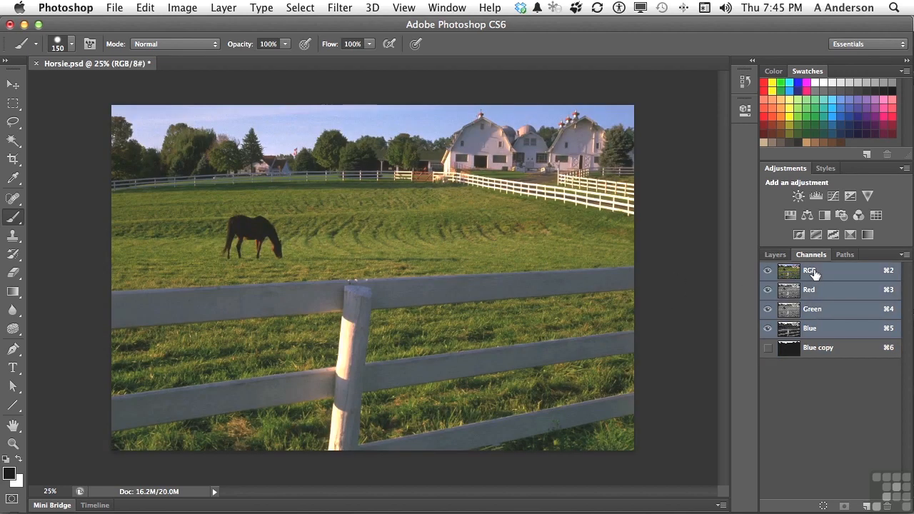
super+click(813, 356)
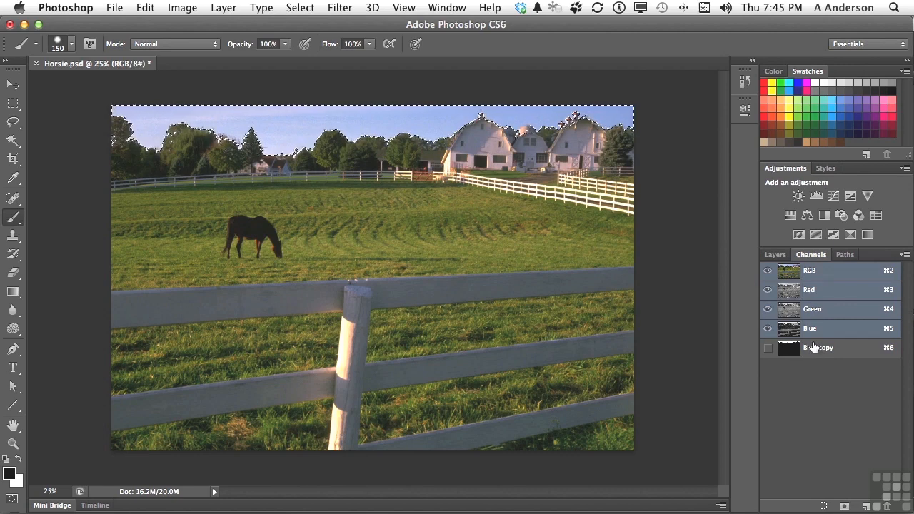
click(781, 255)
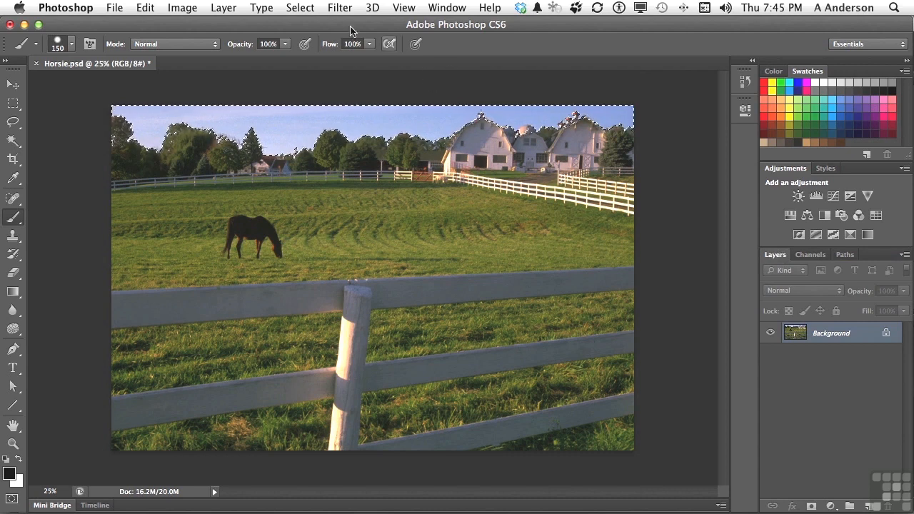
click(300, 8)
click(310, 66)
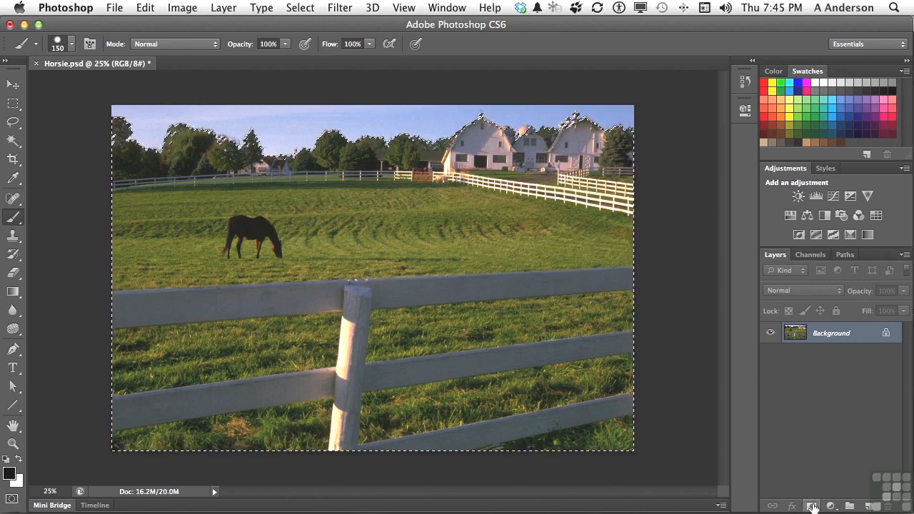
click(812, 506)
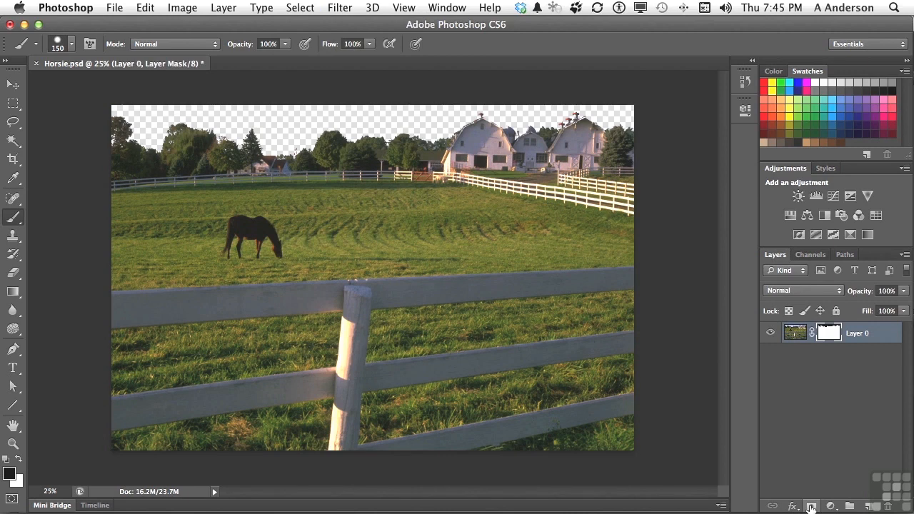
Step: Switch to Bridge, open MagicWand.psd in Photoshop and hide its Great Pyramid layer
key(super+Tab)
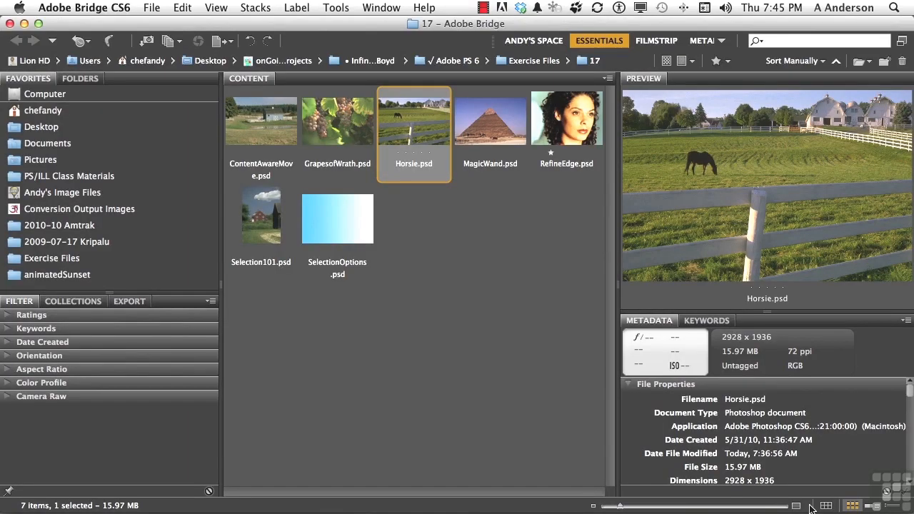
double_click(498, 129)
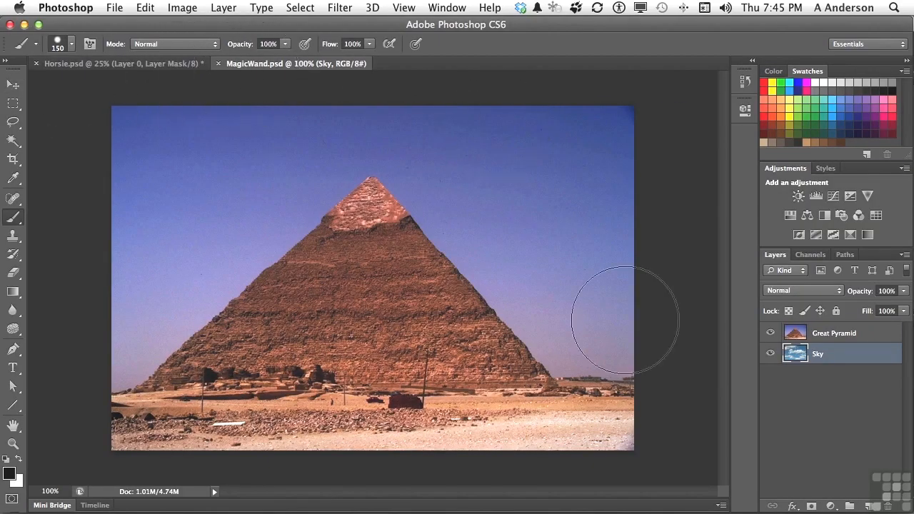
click(770, 333)
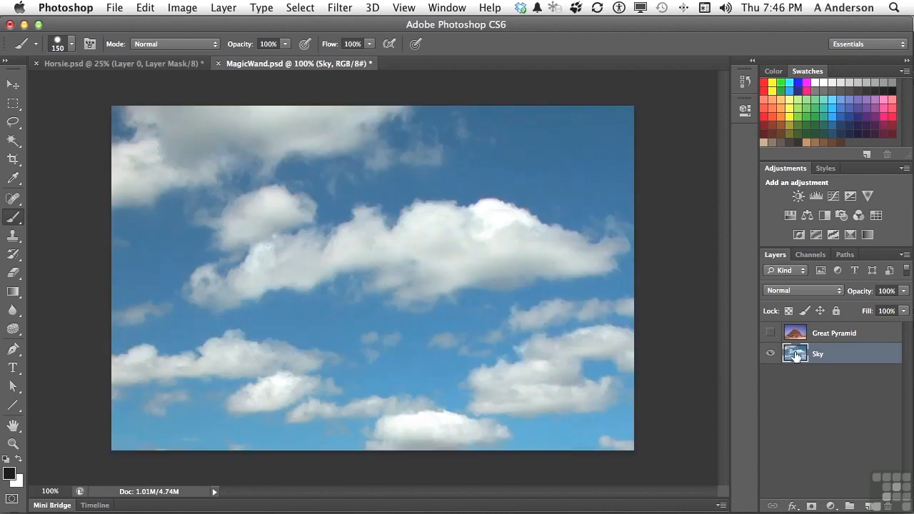
Step: Copy the Sky layer from MagicWand.psd into Horsie.psd with the Move tool
click(13, 84)
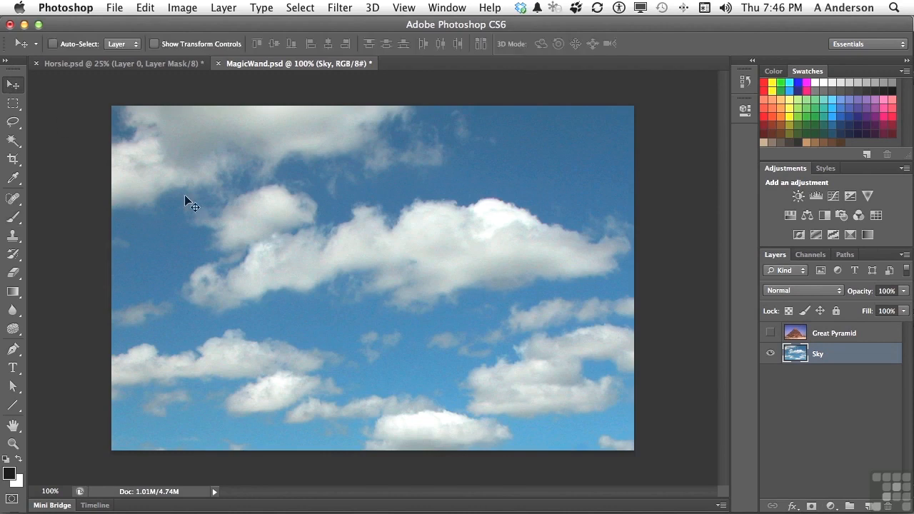
drag(264, 250, 109, 89)
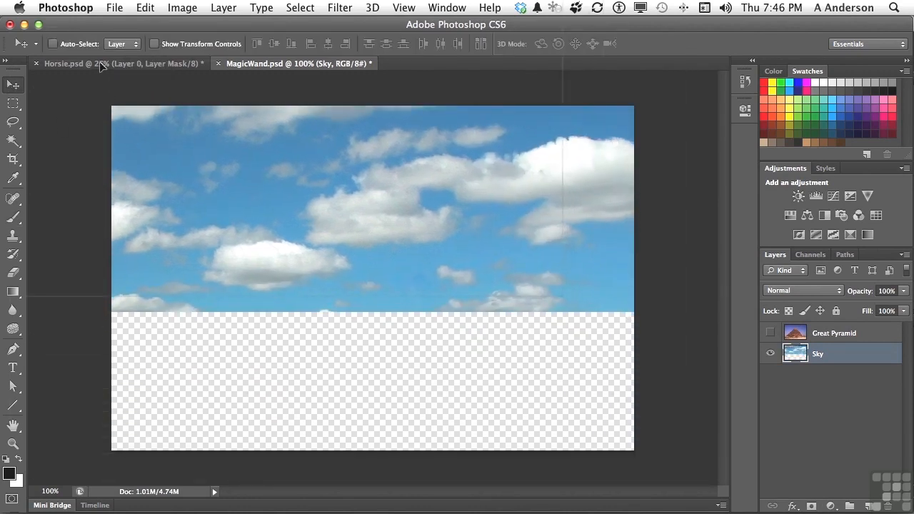
click(101, 64)
drag(181, 102, 266, 179)
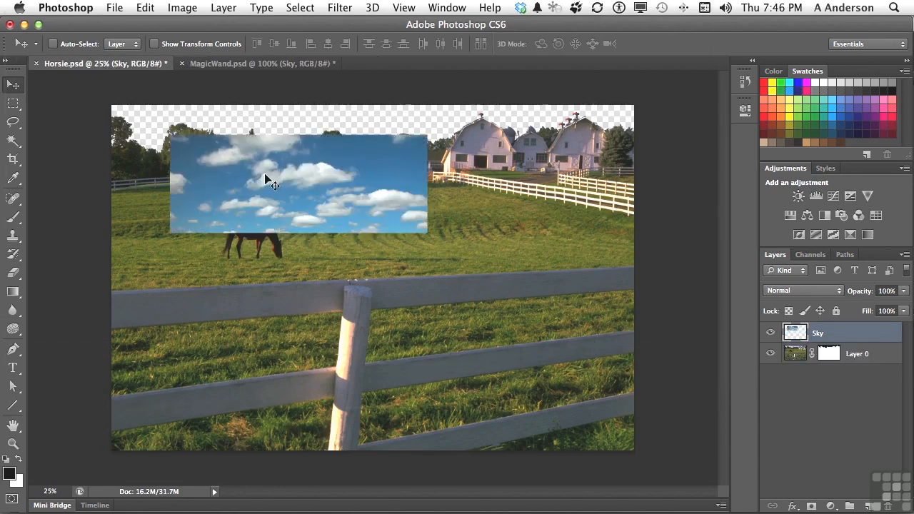
Step: Stretch the Sky layer with Free Transform to about 214% width and 144% height so it spans the image's full width
key(super+t)
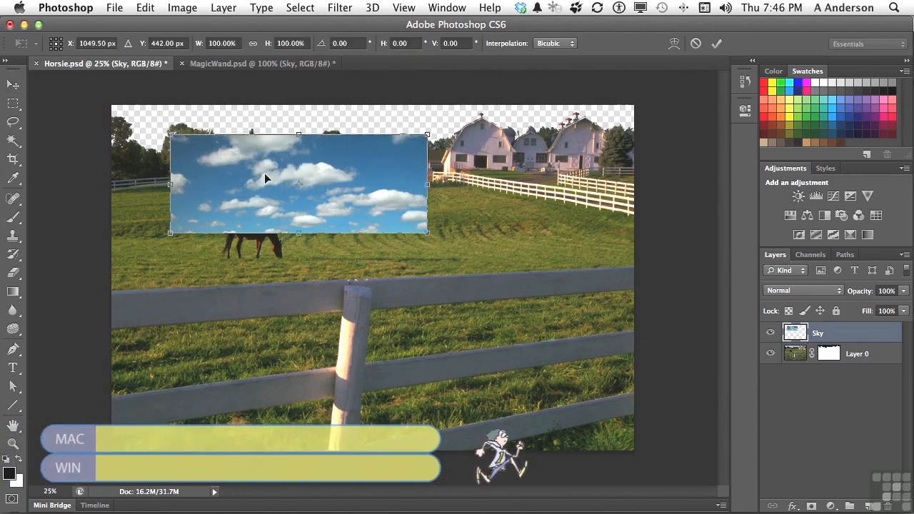
drag(429, 184, 639, 185)
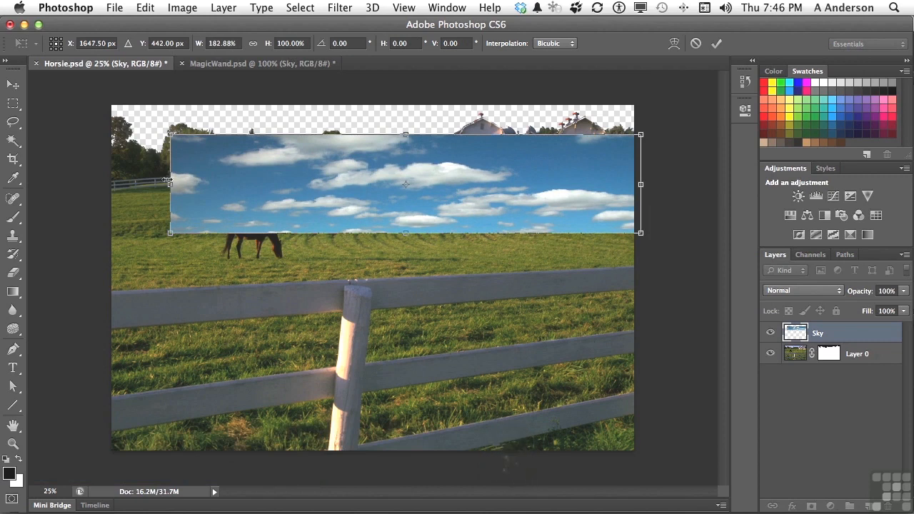
drag(169, 185, 90, 184)
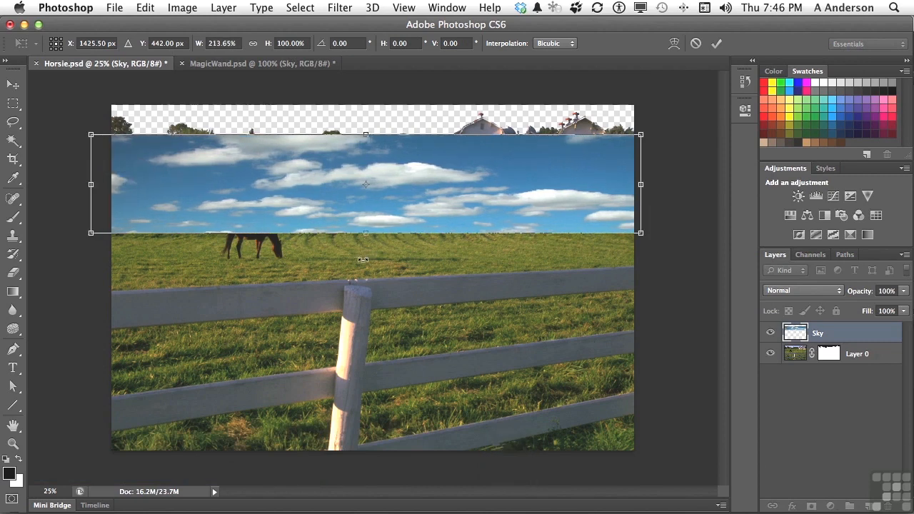
drag(364, 231, 364, 274)
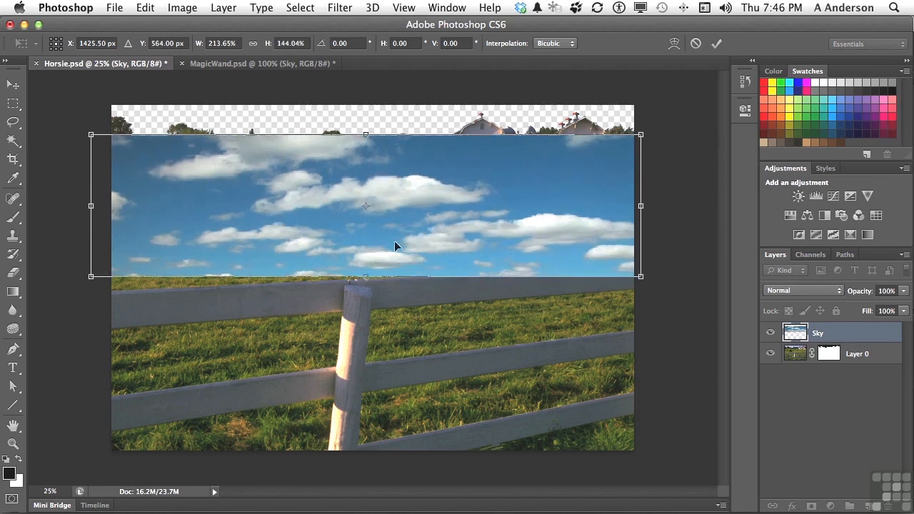
key(Return)
Step: Move the clouds up to the image's upper edge and place the Sky layer beneath the masked Layer 0
drag(399, 245, 401, 199)
drag(788, 336, 801, 359)
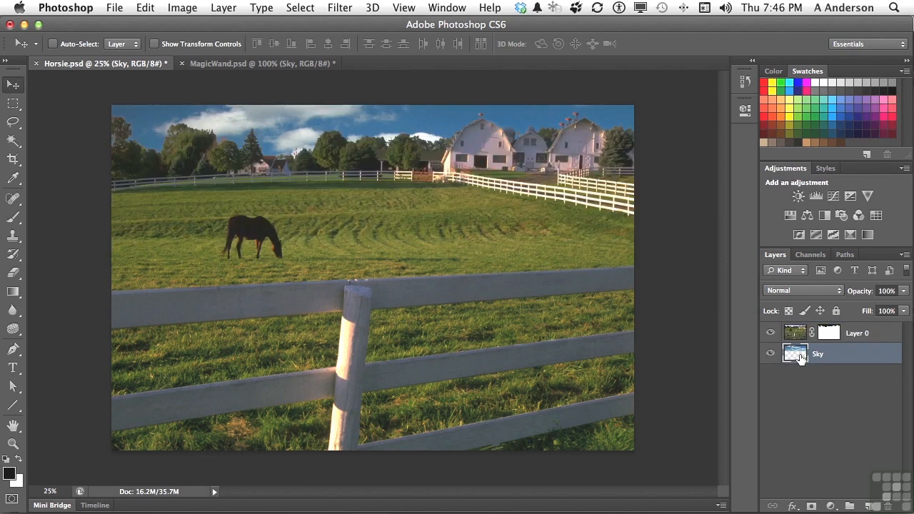